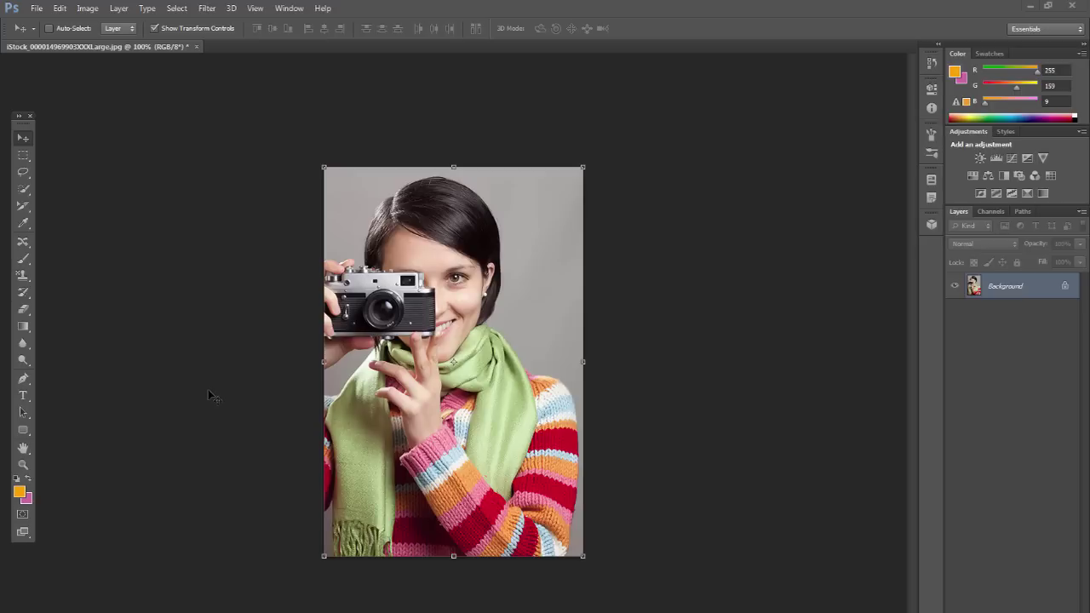
Select the whole woman-with-camera photo and switch to the Pattern Stamp Tool.
key(ctrl+a)
click(23, 278)
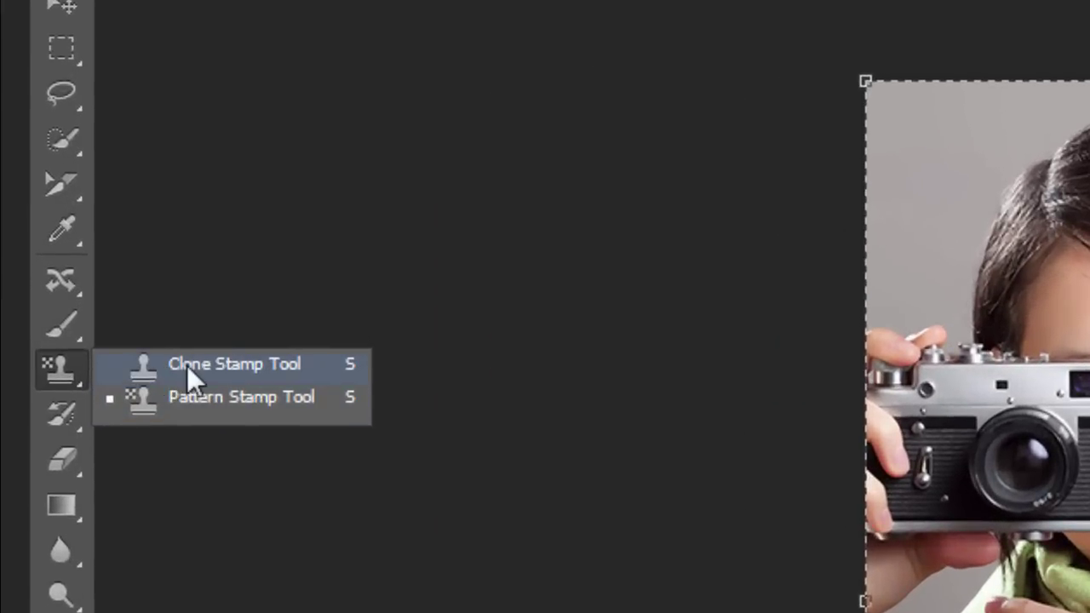
click(227, 396)
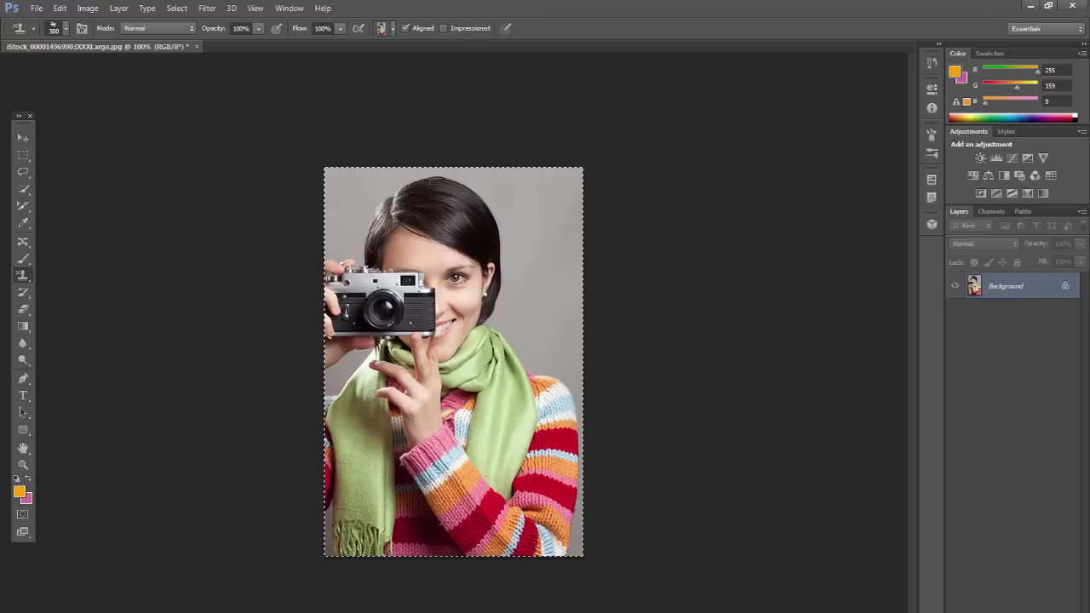
Create a new white 1680 × 1050 px document using the Clipboard preset.
click(36, 8)
click(44, 23)
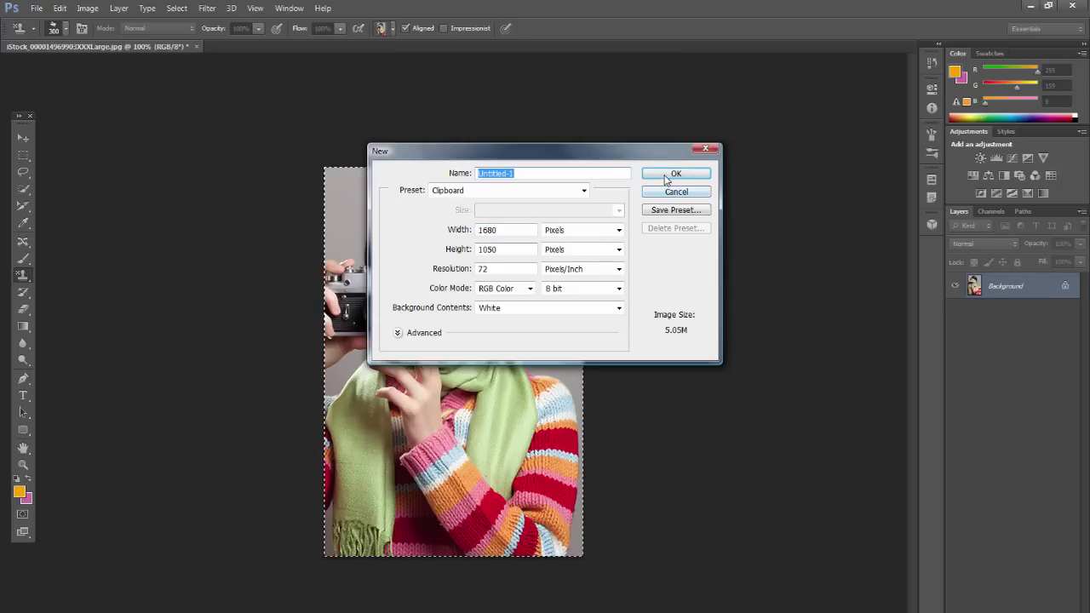
click(666, 175)
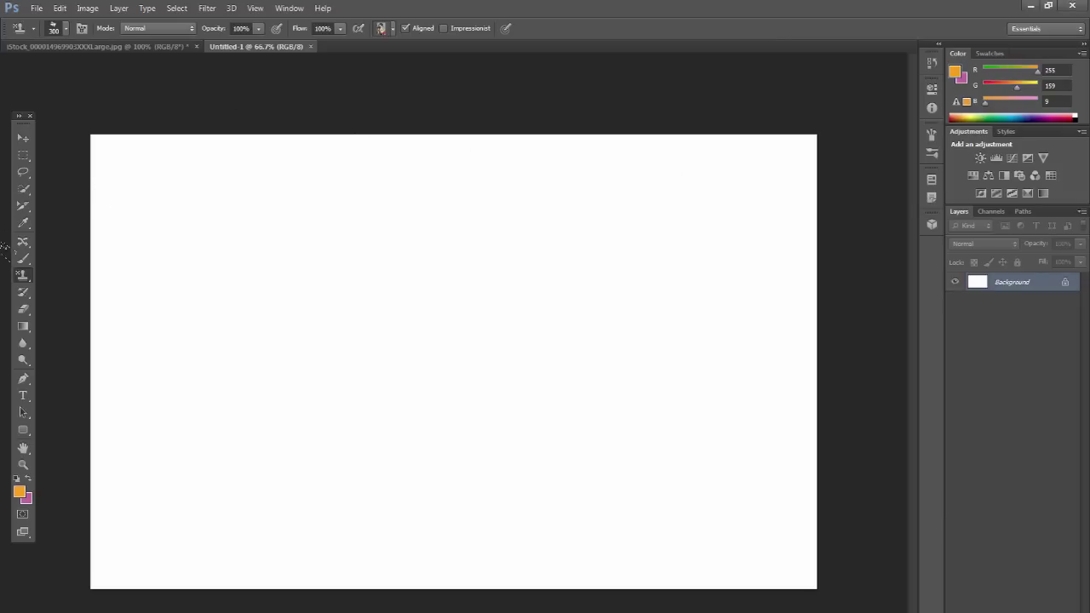
Choose a soft round 300 px brush with 0% hardness.
click(66, 28)
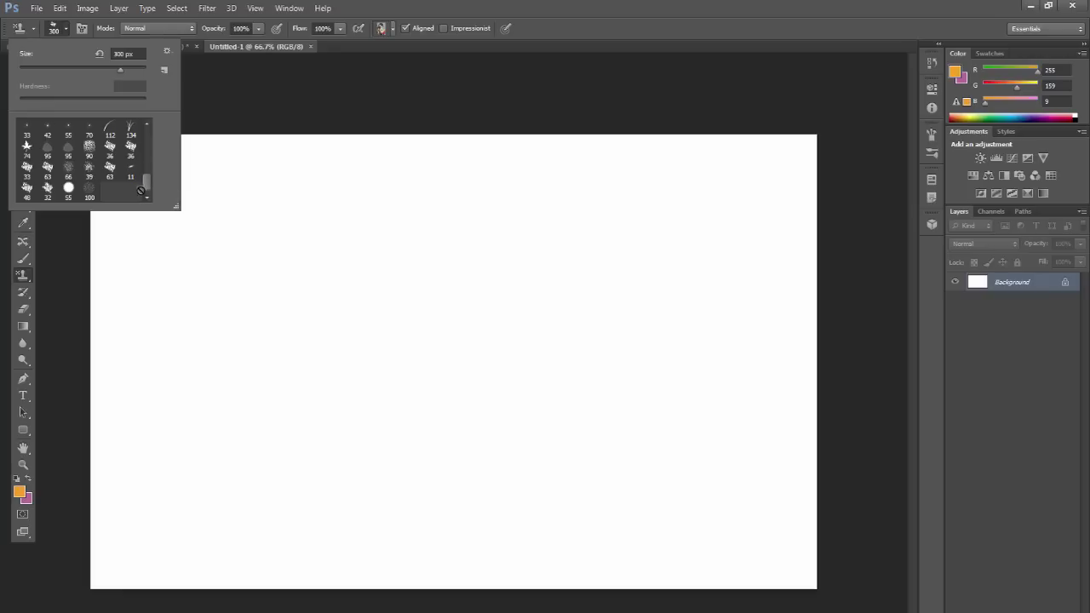
scroll(141, 190, up, 10)
click(111, 129)
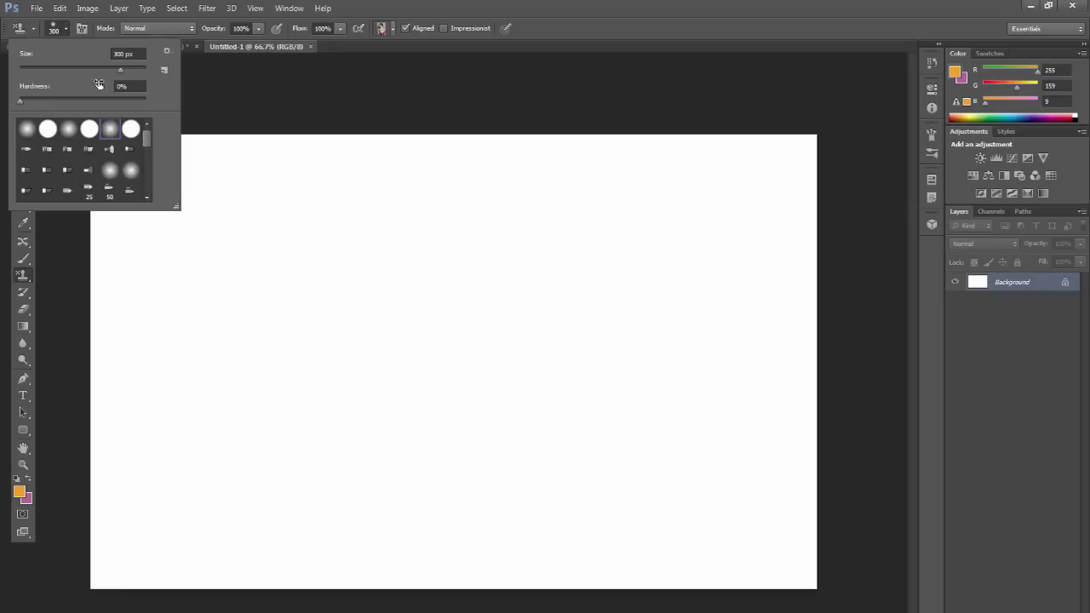
click(68, 31)
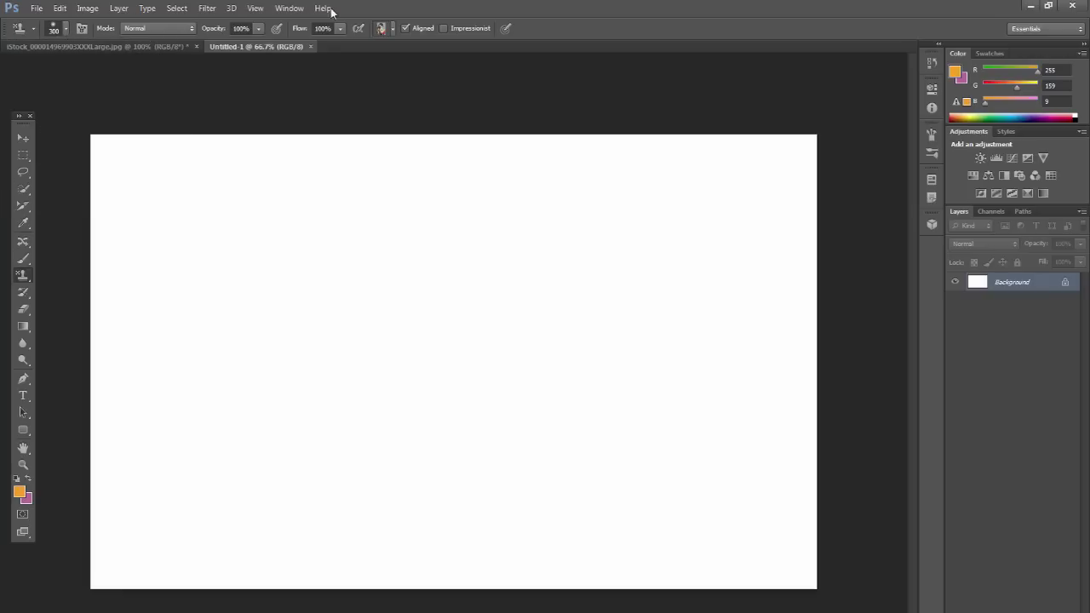
Pick the blue-grey bubble pattern and paint it over the upper-left canvas.
click(392, 29)
click(338, 62)
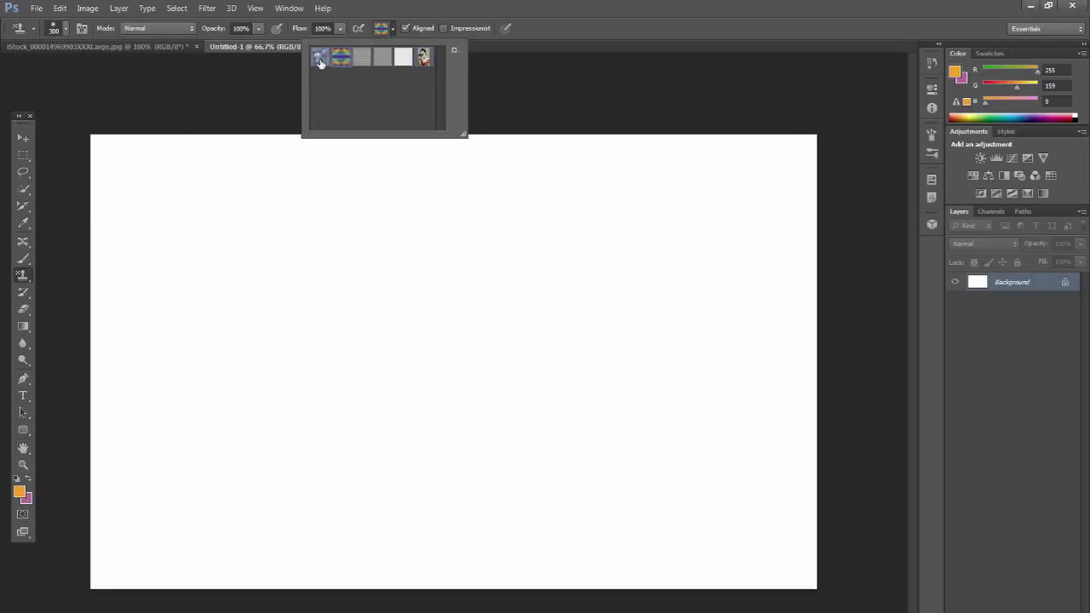
click(320, 60)
click(393, 29)
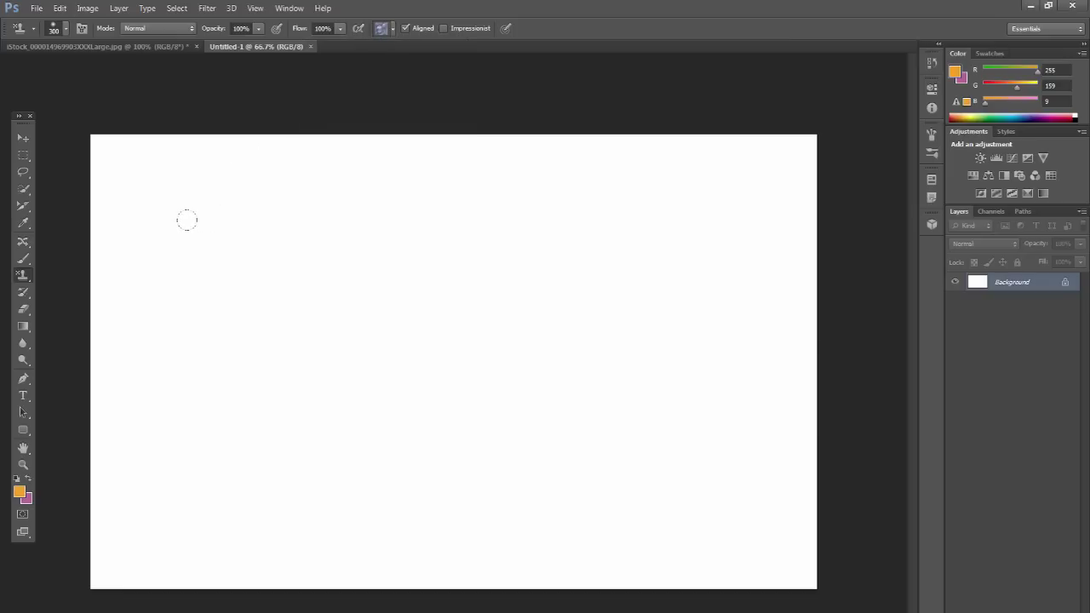
mouse_move(309, 244)
mouse_down()
mouse_move(396, 219)
mouse_move(316, 209)
mouse_move(163, 221)
mouse_move(149, 289)
mouse_move(327, 271)
mouse_move(442, 332)
mouse_move(562, 290)
mouse_move(502, 205)
mouse_move(555, 230)
mouse_move(603, 310)
mouse_move(545, 339)
mouse_move(361, 349)
mouse_move(255, 336)
mouse_up()
mouse_move(158, 293)
mouse_down()
mouse_move(200, 345)
mouse_move(562, 341)
mouse_move(486, 349)
mouse_move(537, 400)
mouse_up()
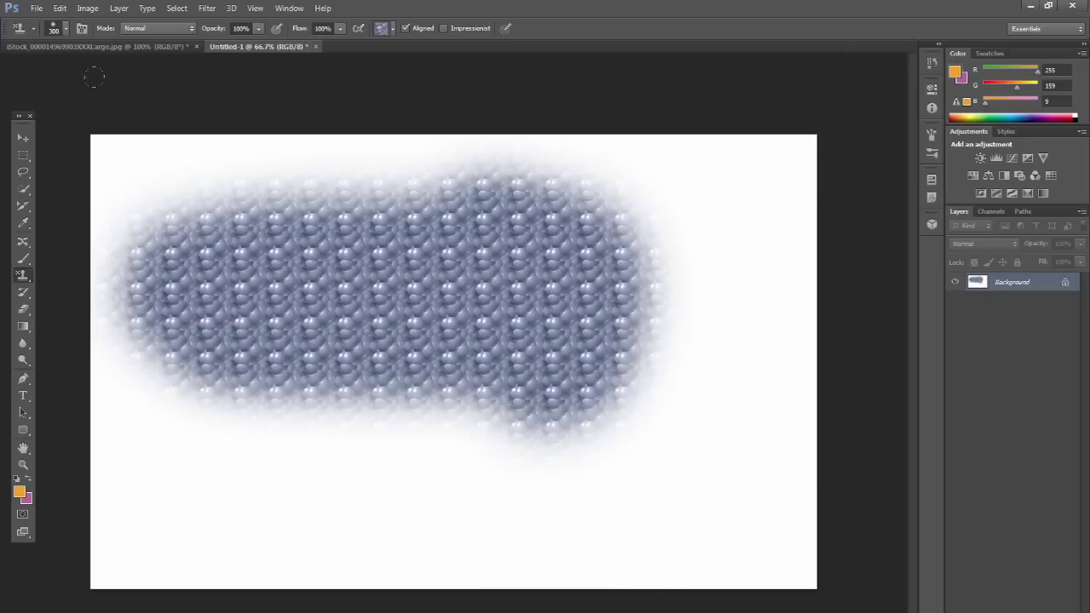
click(167, 30)
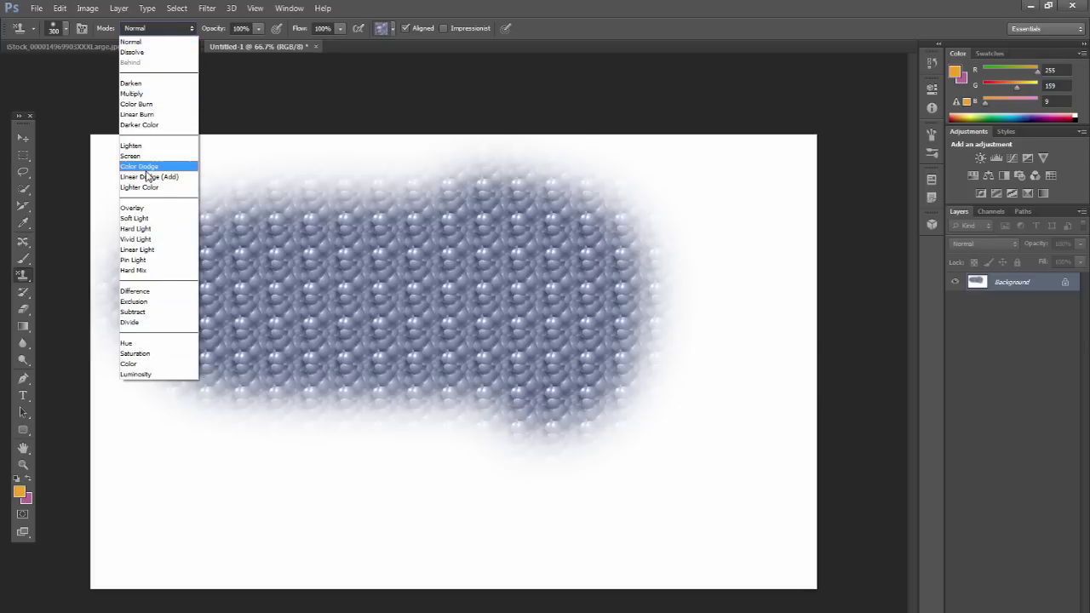
click(152, 41)
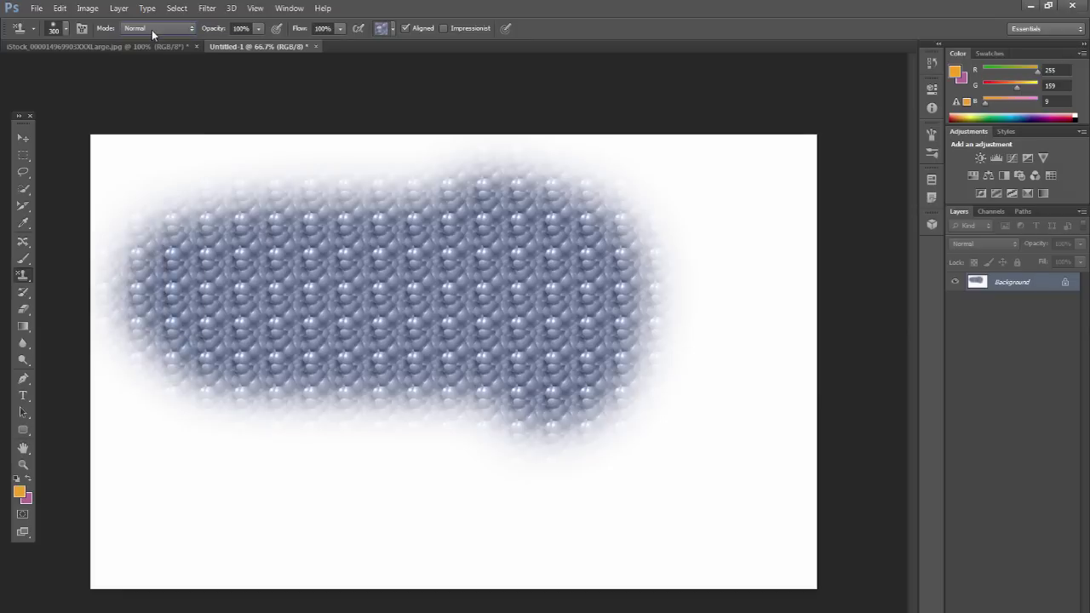
click(259, 29)
drag(236, 49, 260, 46)
click(263, 31)
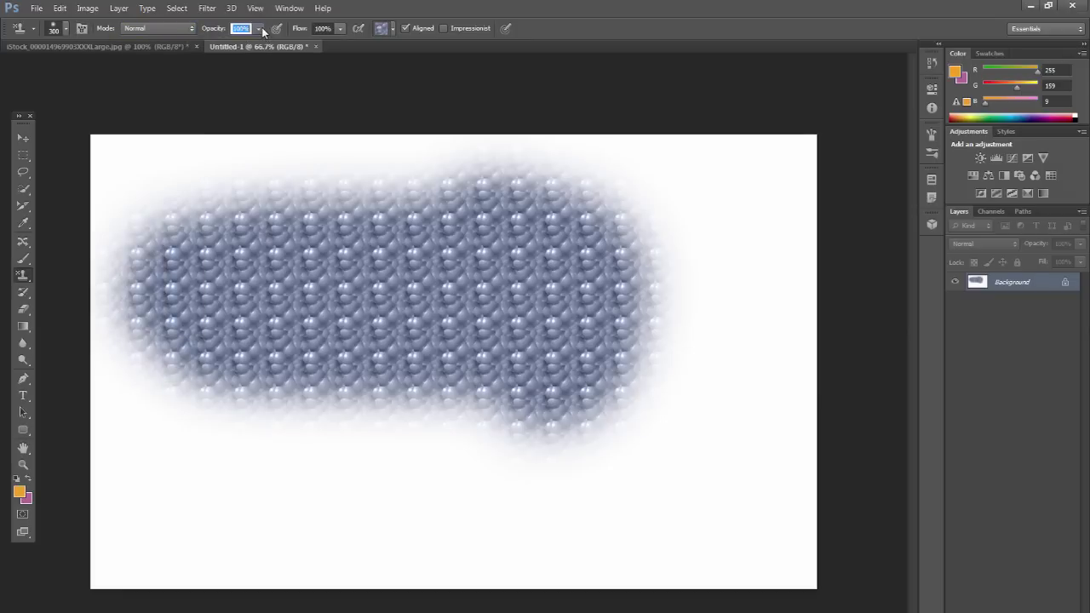
click(392, 30)
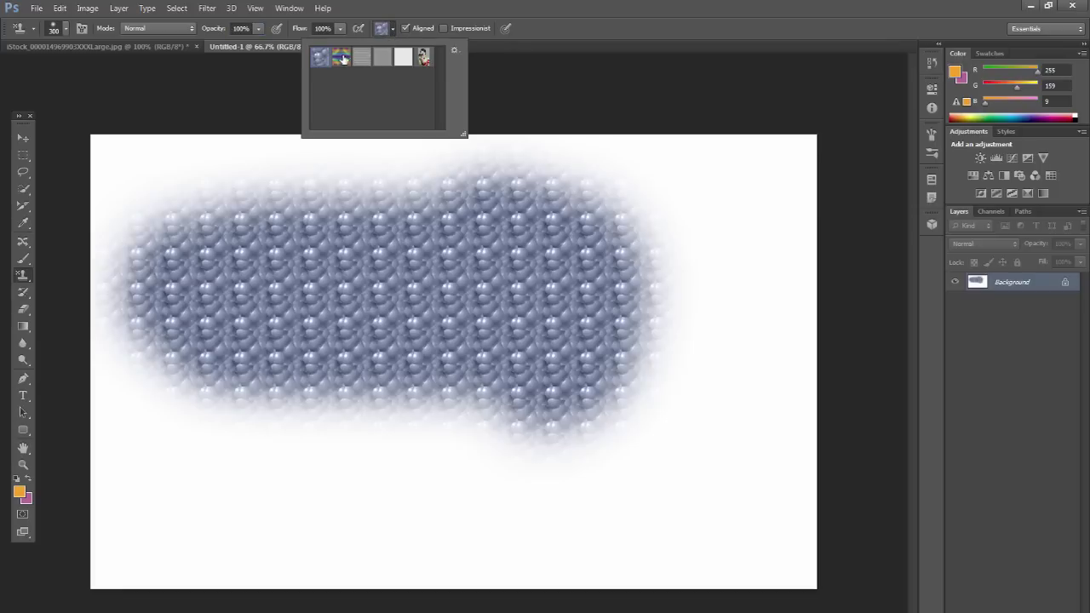
click(394, 31)
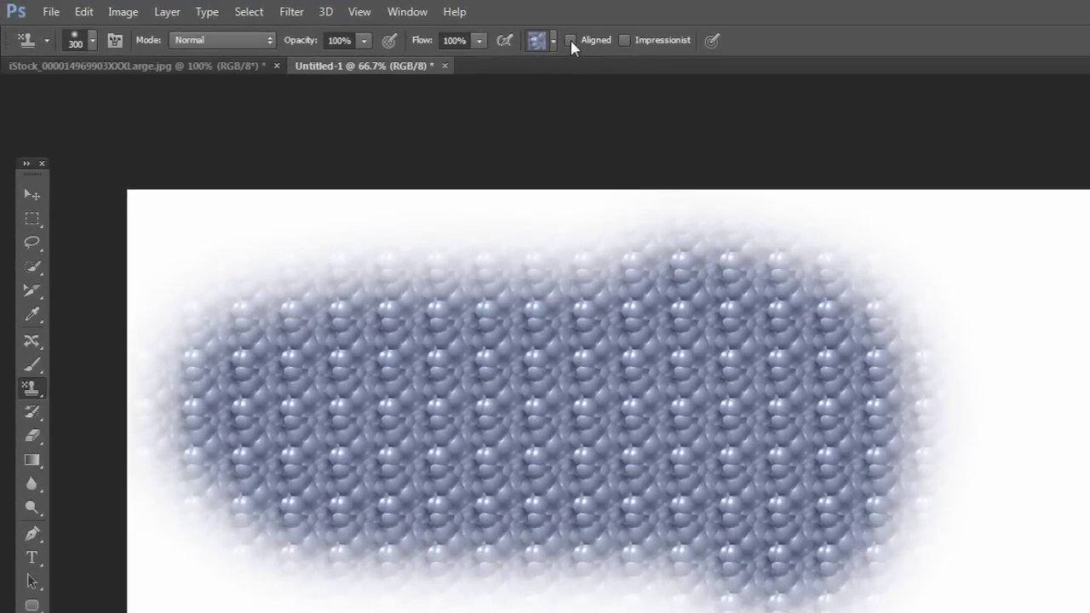
Spread the bubble pattern across most of the canvas and smear its top into soft blur.
mouse_move(253, 207)
mouse_down()
mouse_move(345, 328)
mouse_move(422, 352)
mouse_move(500, 400)
mouse_move(550, 392)
mouse_up()
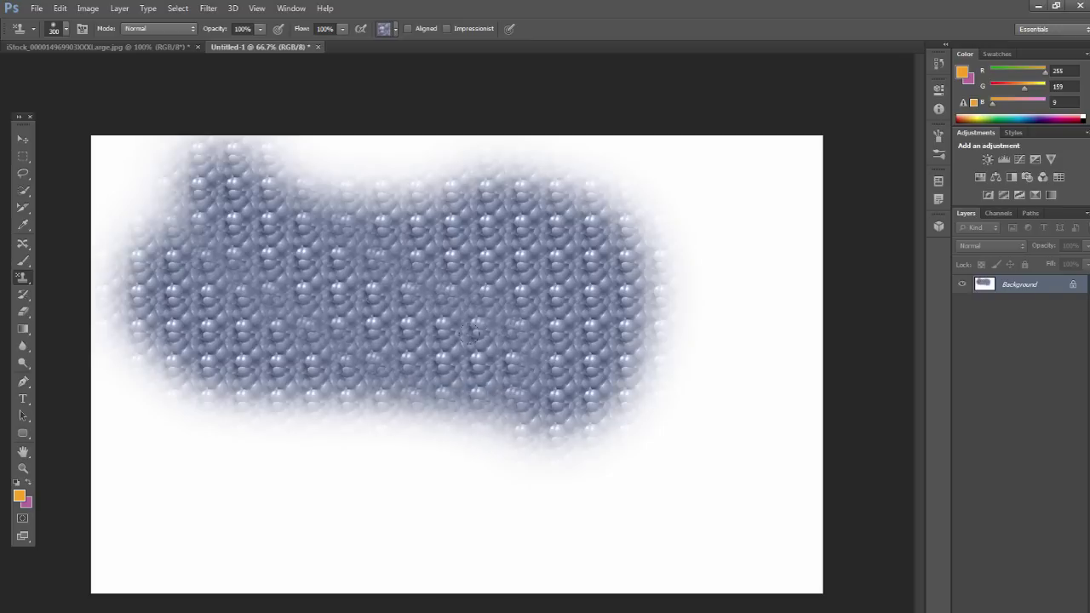
mouse_move(369, 137)
mouse_down()
mouse_move(404, 180)
mouse_move(345, 226)
mouse_move(315, 349)
mouse_move(359, 394)
mouse_up()
mouse_move(398, 206)
mouse_down()
mouse_move(417, 175)
mouse_move(416, 382)
mouse_move(450, 408)
mouse_move(537, 384)
mouse_up()
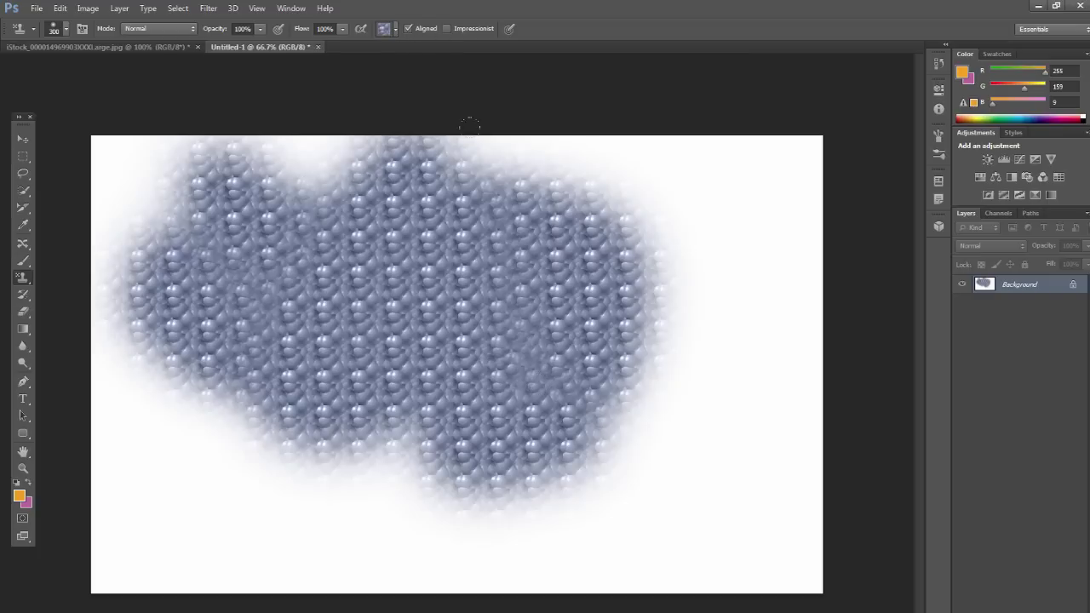
mouse_move(665, 280)
mouse_down()
mouse_move(563, 359)
mouse_move(596, 309)
mouse_move(619, 203)
mouse_up()
mouse_move(672, 286)
mouse_down()
mouse_move(724, 374)
mouse_move(698, 443)
mouse_move(749, 477)
mouse_move(592, 407)
mouse_move(451, 443)
mouse_up()
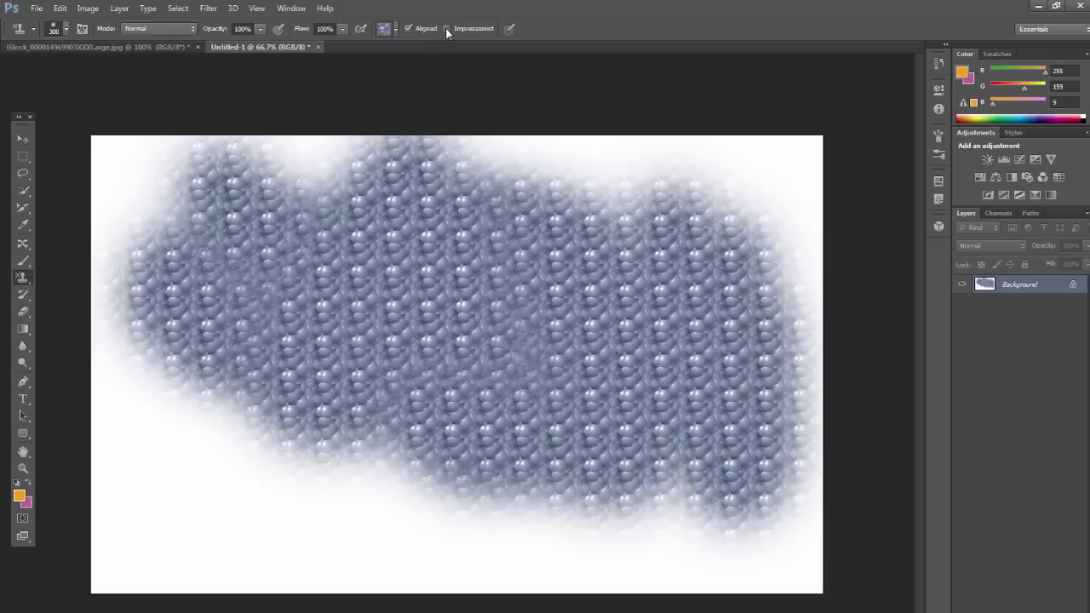
mouse_move(277, 167)
mouse_down()
mouse_move(427, 168)
mouse_move(169, 158)
mouse_move(158, 176)
mouse_move(172, 209)
mouse_move(117, 245)
mouse_move(289, 368)
mouse_move(313, 372)
mouse_move(253, 239)
mouse_move(412, 268)
mouse_move(389, 389)
mouse_move(474, 408)
mouse_move(576, 393)
mouse_move(499, 364)
mouse_move(514, 217)
mouse_move(499, 195)
mouse_move(474, 190)
mouse_move(493, 286)
mouse_up()
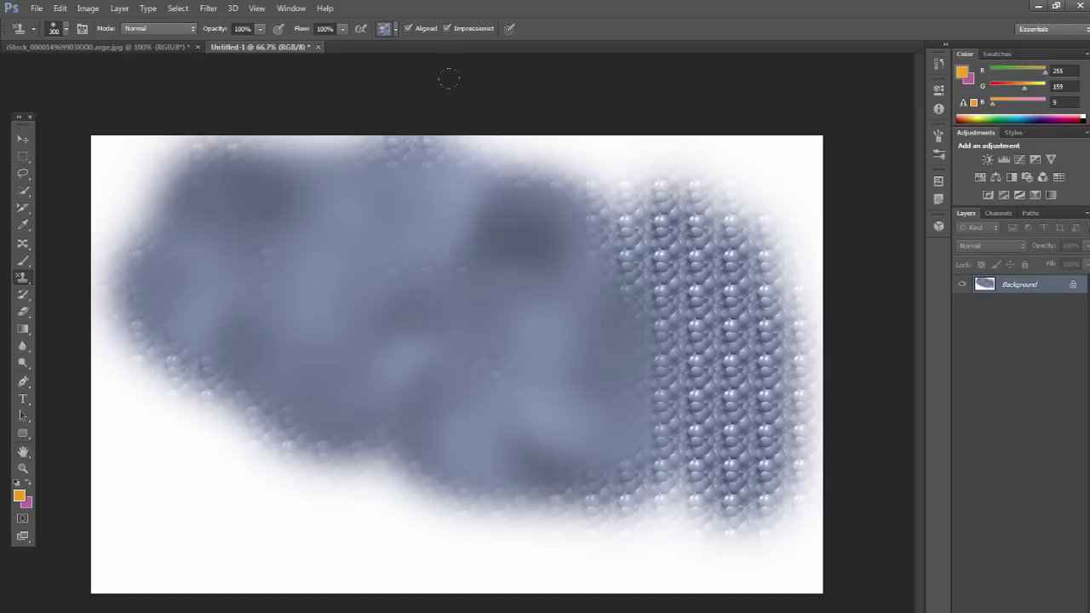
Turn off Impressionist, toggle pressure-controlled size, and return to the woman-with-camera photo.
click(447, 28)
click(509, 29)
click(137, 49)
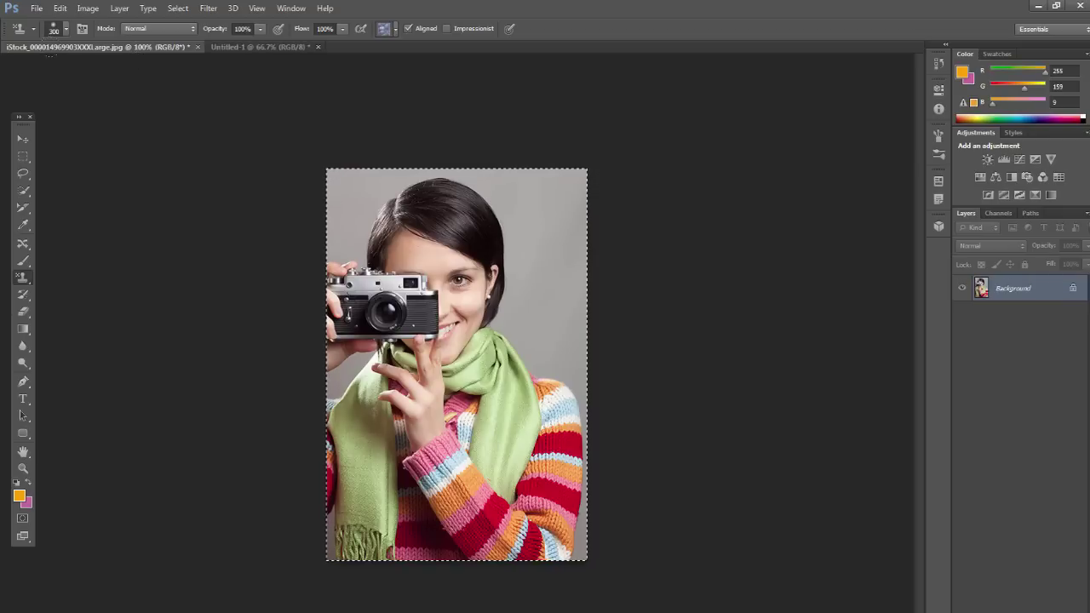
click(24, 158)
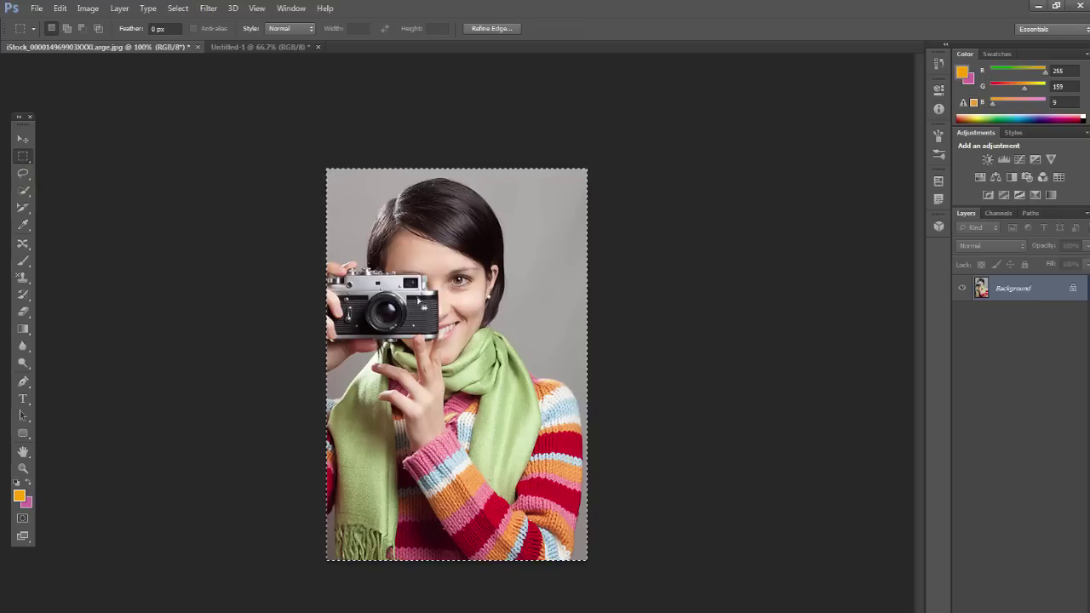
click(88, 8)
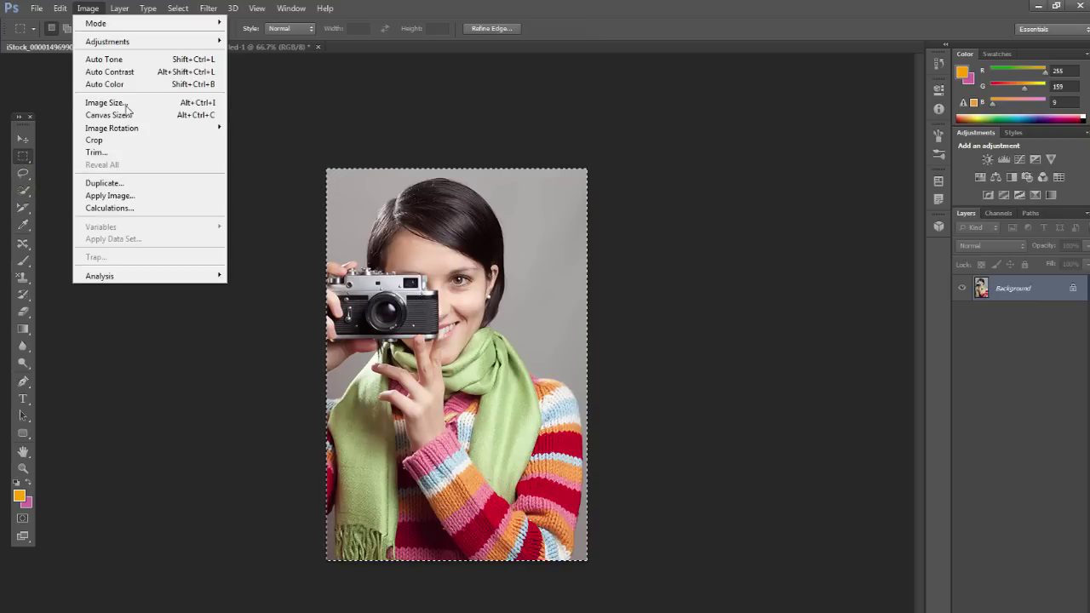
click(126, 107)
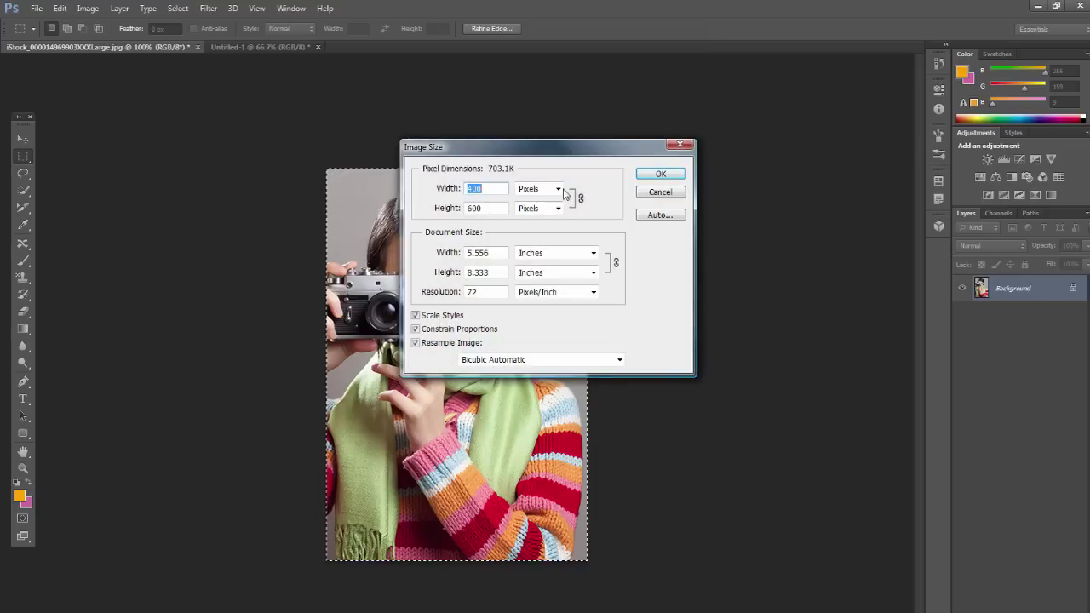
click(657, 198)
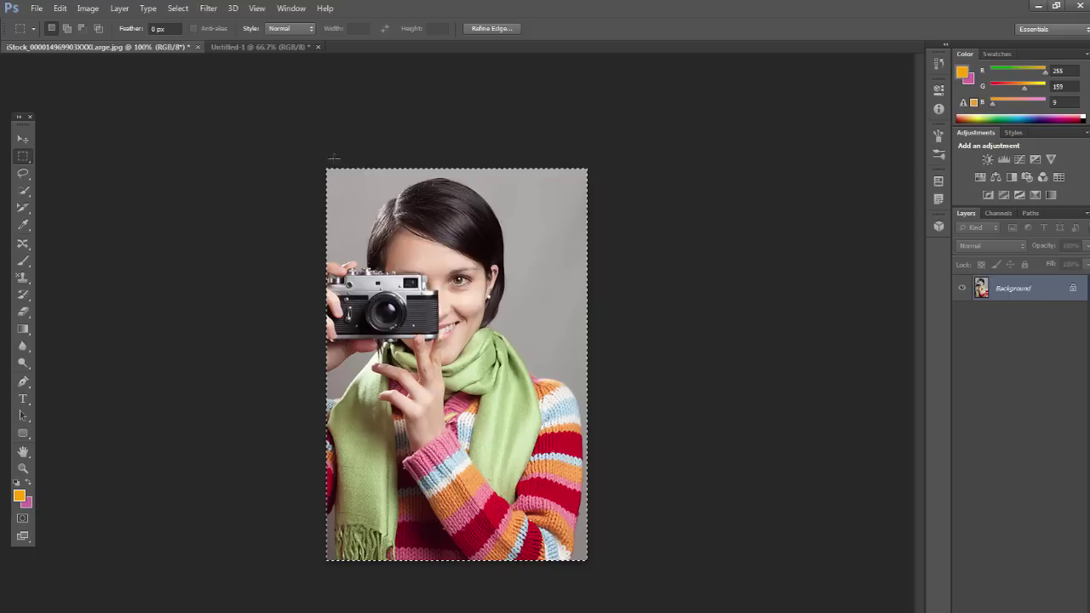
drag(18, 161, 85, 161)
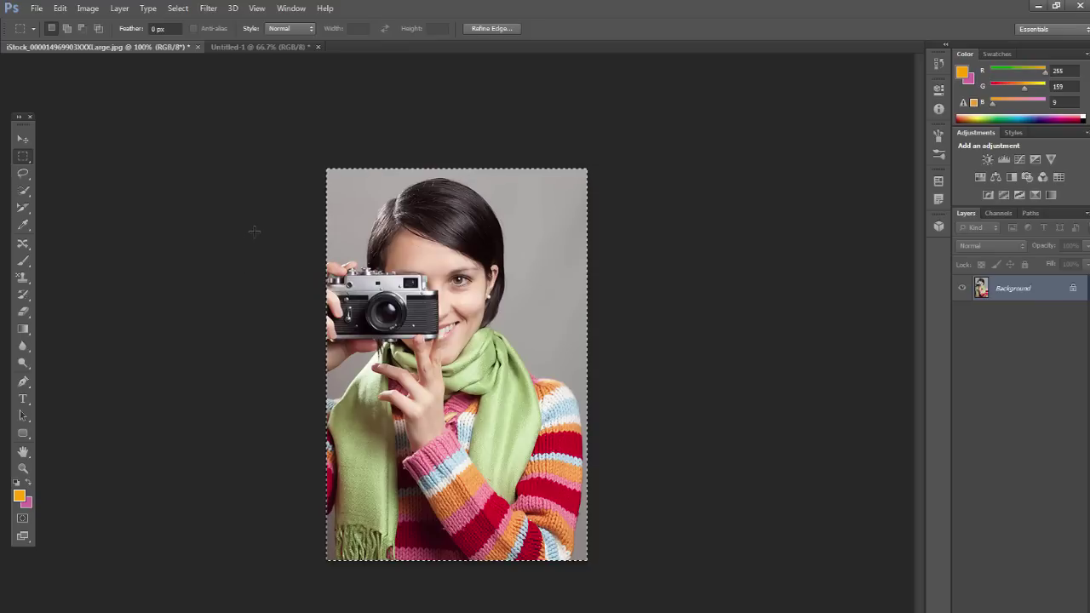
Define the portrait photo as a new pattern with its default name, then return to Untitled-1.
click(60, 9)
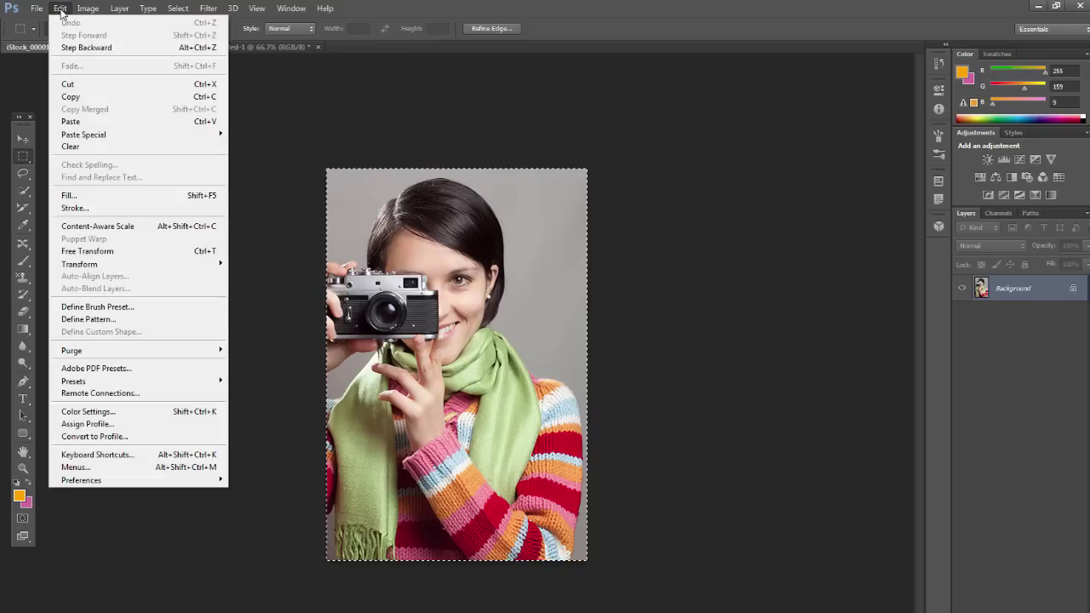
click(104, 320)
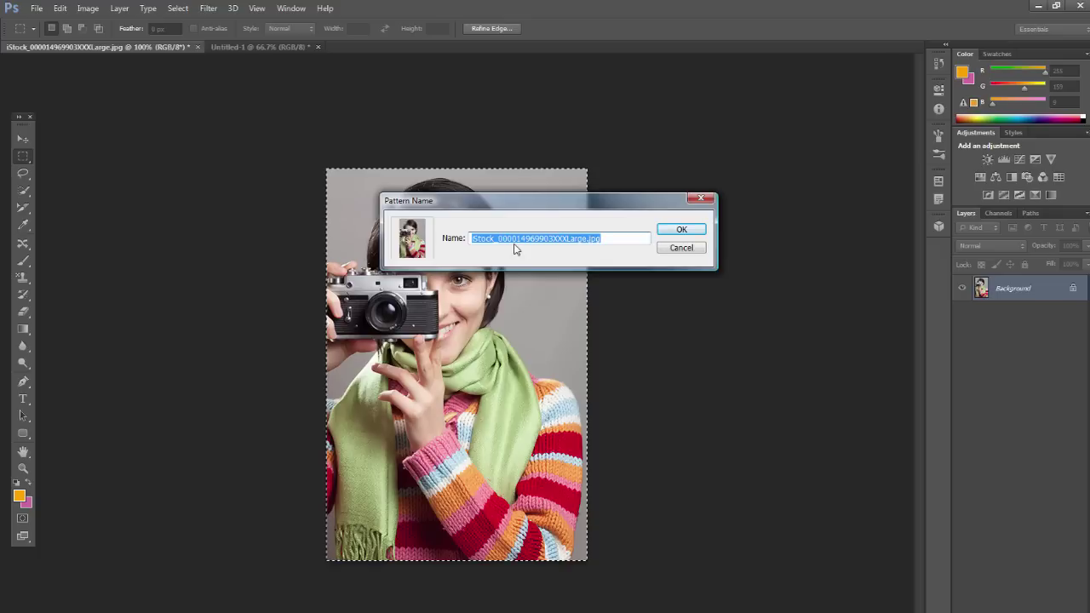
click(682, 230)
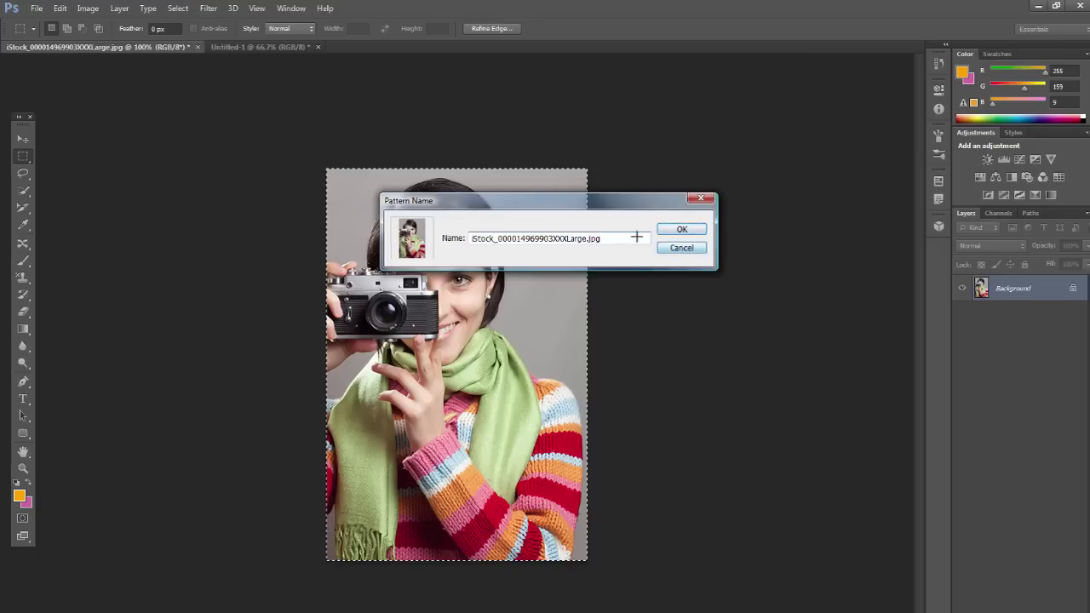
click(261, 47)
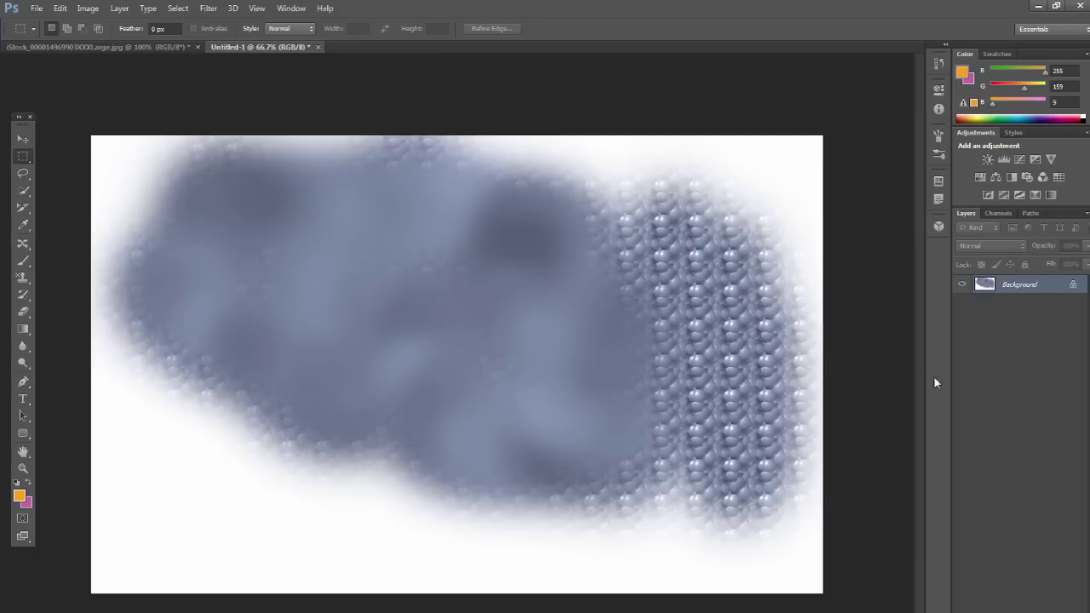
Convert the Background into Layer 0 and fill it with white foreground colour.
double_click(985, 287)
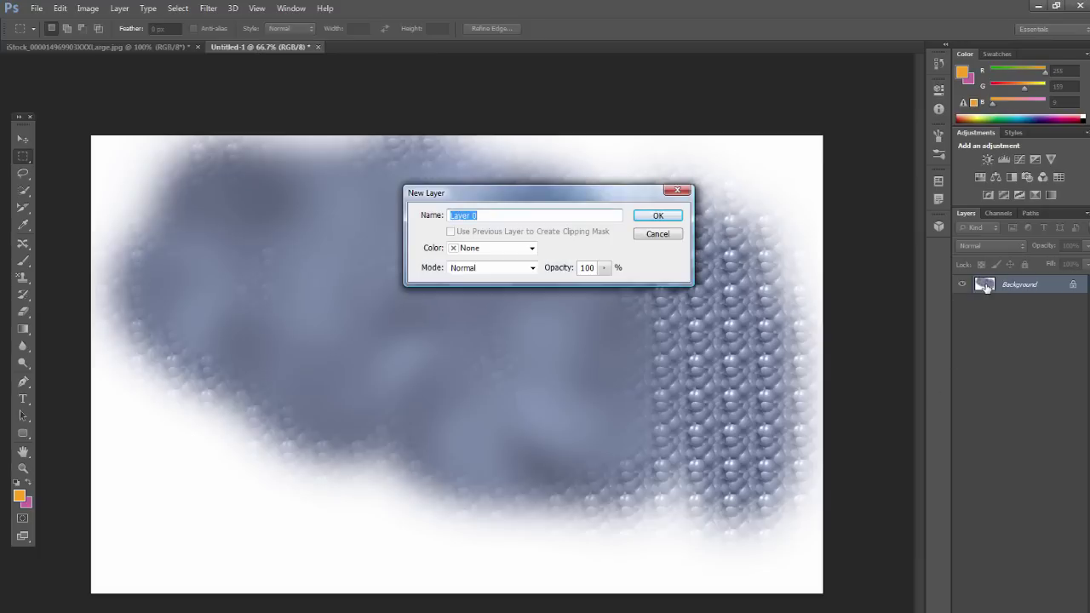
key(Return)
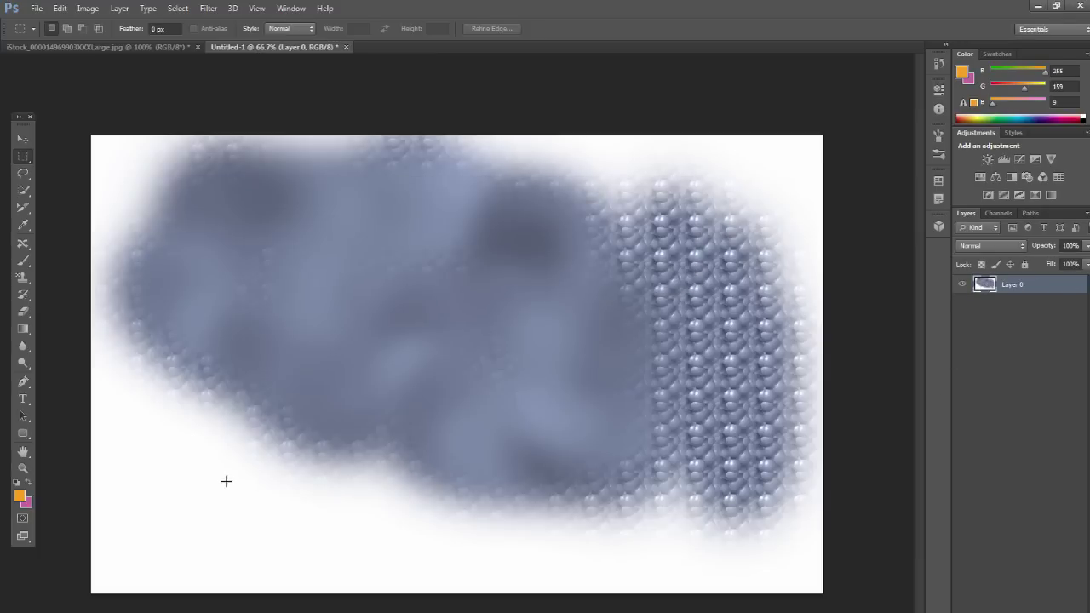
click(19, 496)
click(376, 182)
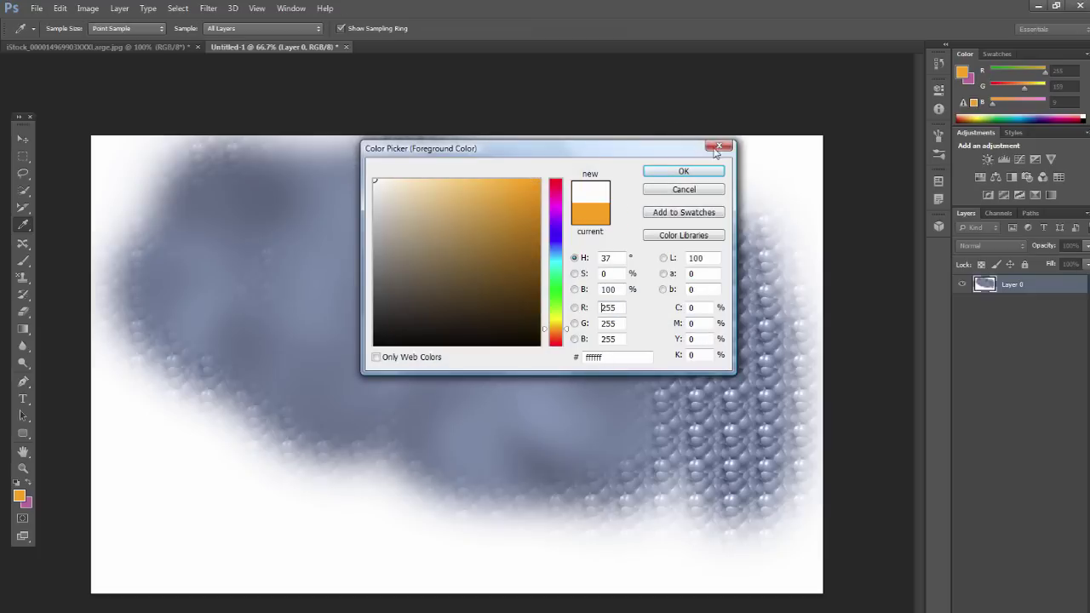
click(688, 172)
key(alt+BackSpace)
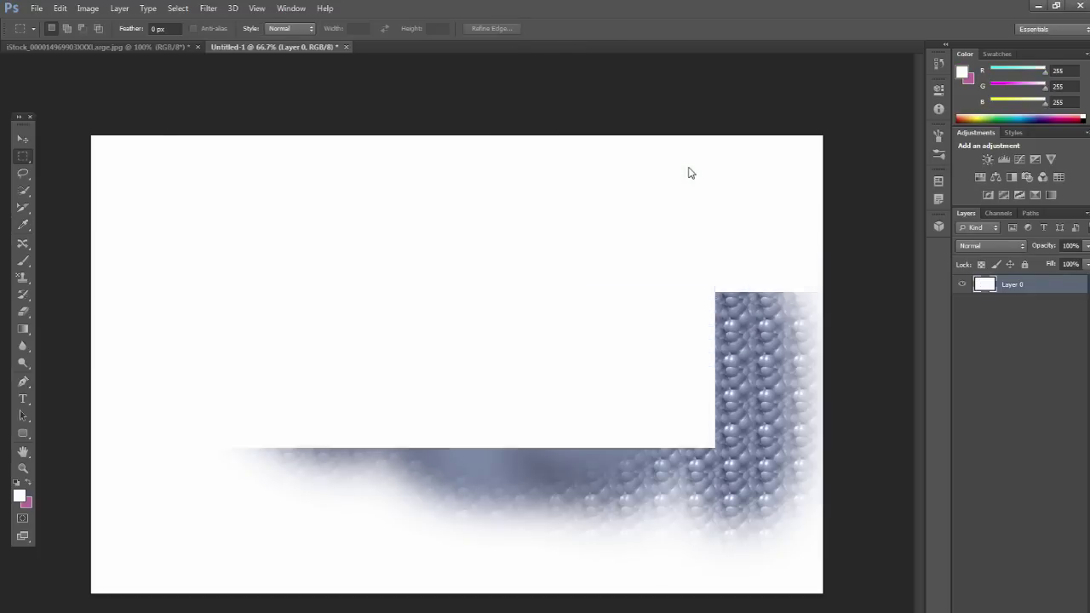
Reselect the Pattern Stamp Tool and bring up the saved patterns list.
click(23, 281)
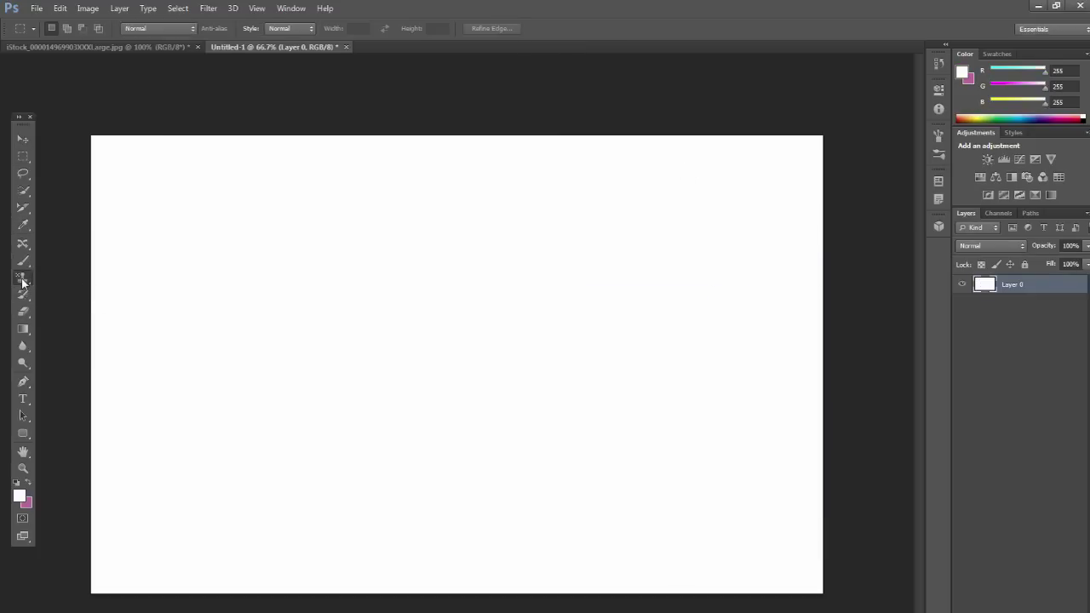
drag(23, 283, 66, 289)
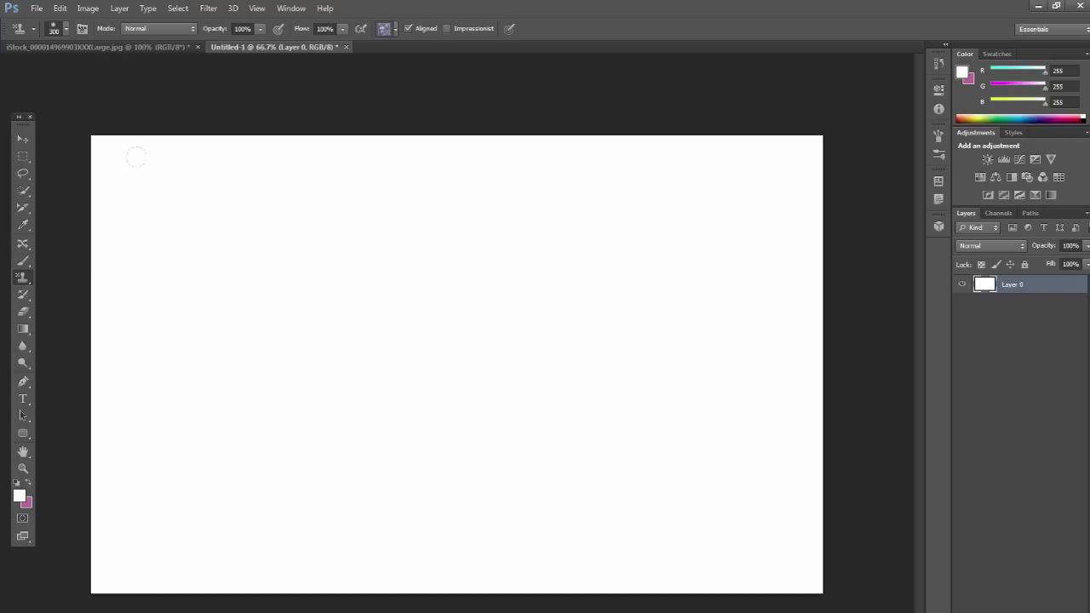
click(395, 31)
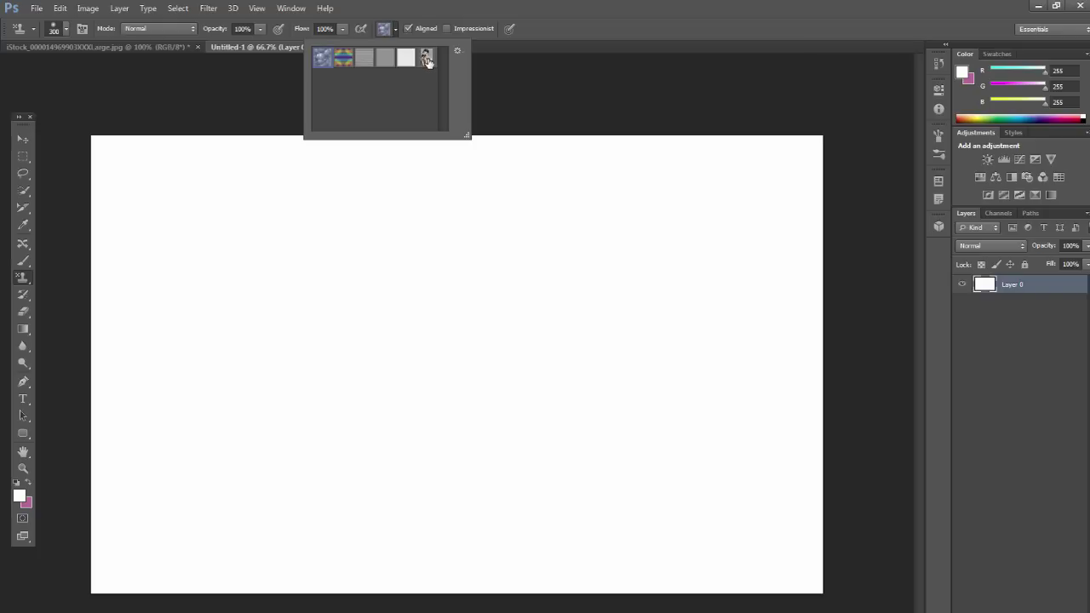
Choose the camera photo pattern, paint trial strokes across the top, then undo them.
click(427, 58)
click(396, 31)
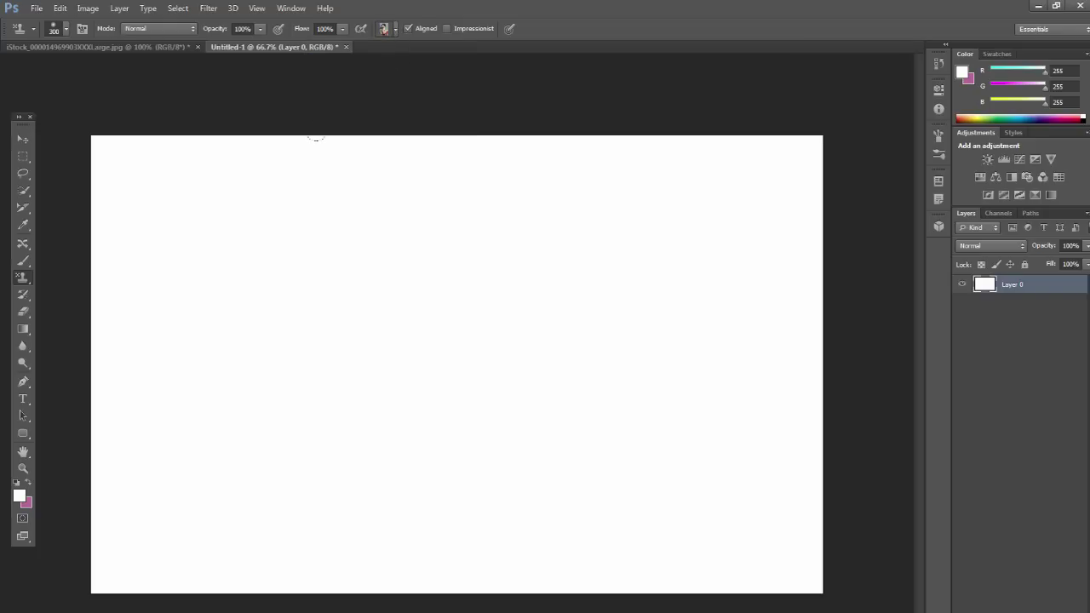
mouse_move(284, 174)
mouse_down()
mouse_move(144, 189)
mouse_move(277, 181)
mouse_move(323, 155)
mouse_move(745, 143)
mouse_move(798, 145)
mouse_move(804, 156)
mouse_move(772, 204)
mouse_move(720, 221)
mouse_move(489, 203)
mouse_move(169, 227)
mouse_move(114, 219)
mouse_move(94, 176)
mouse_move(106, 267)
mouse_move(169, 177)
mouse_move(166, 137)
mouse_move(307, 153)
mouse_up()
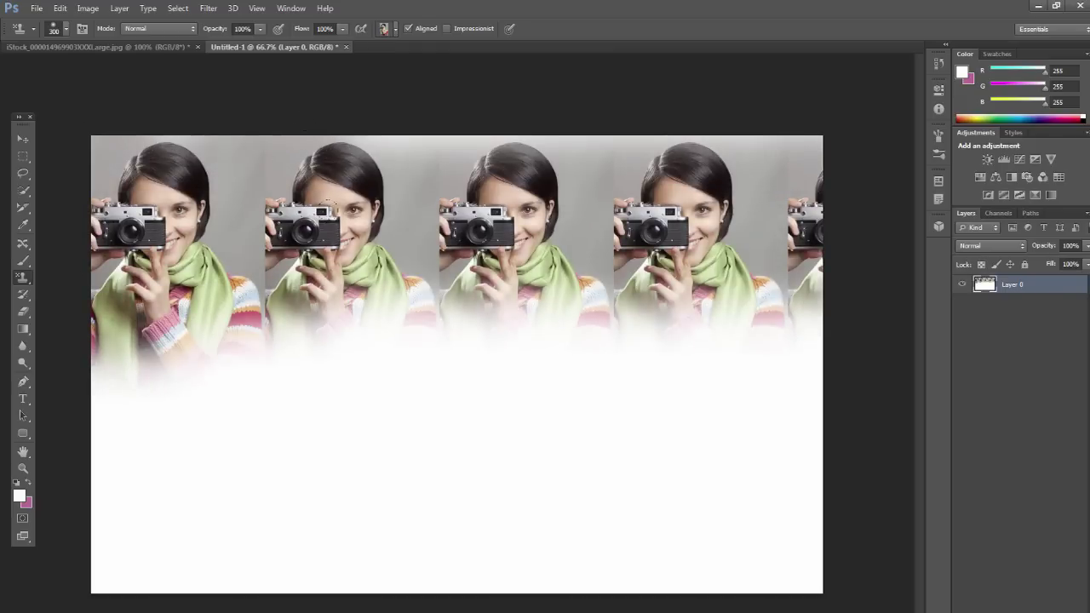
key(ctrl+z)
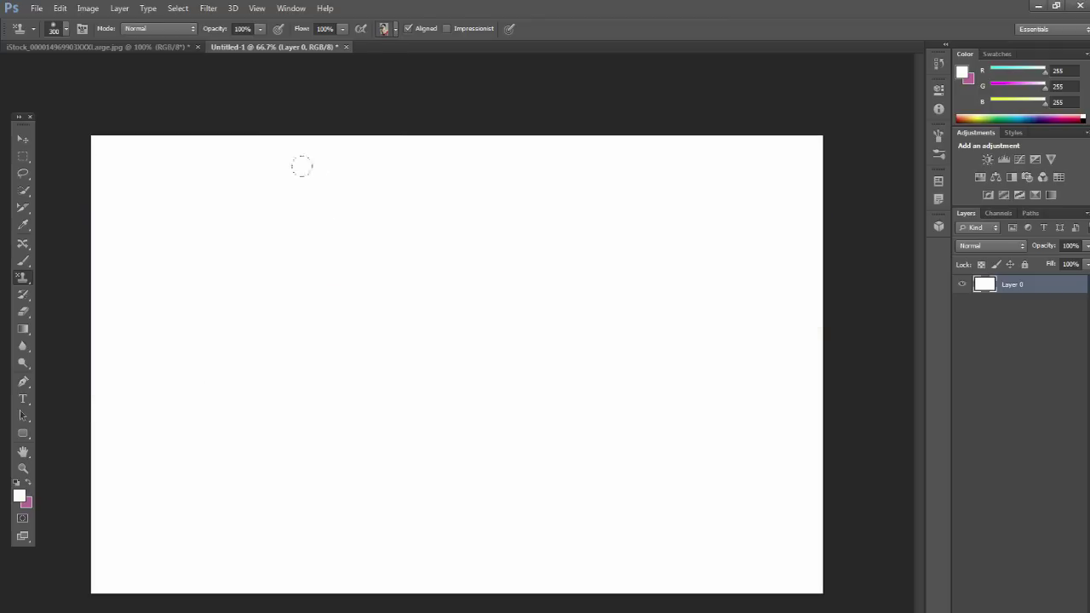
Switch to the rough-edged 32 px textured brush tip and enlarge it to 250 px.
click(66, 30)
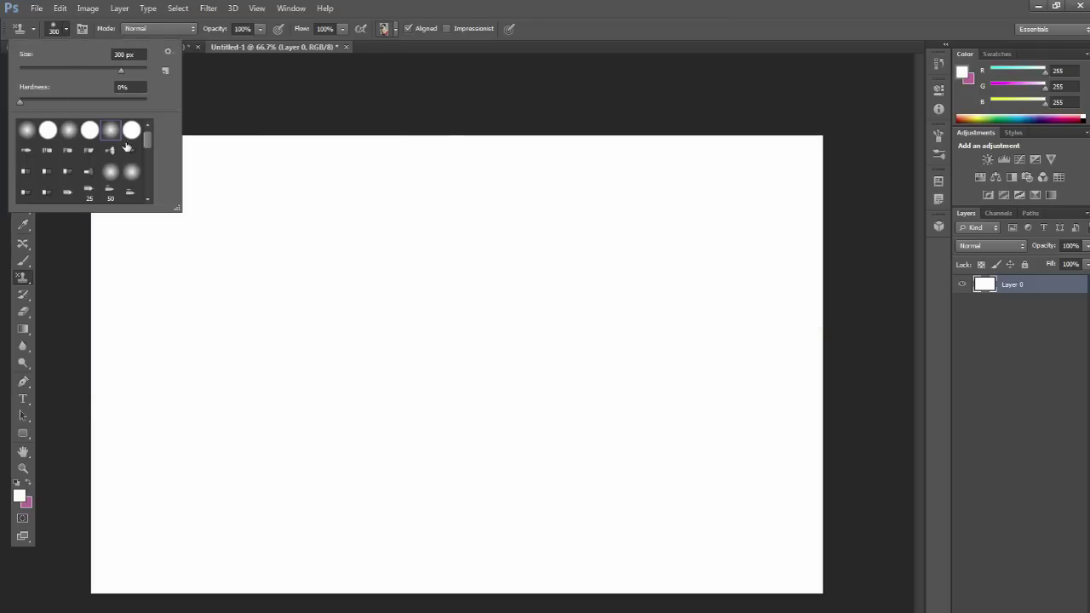
drag(146, 145, 144, 197)
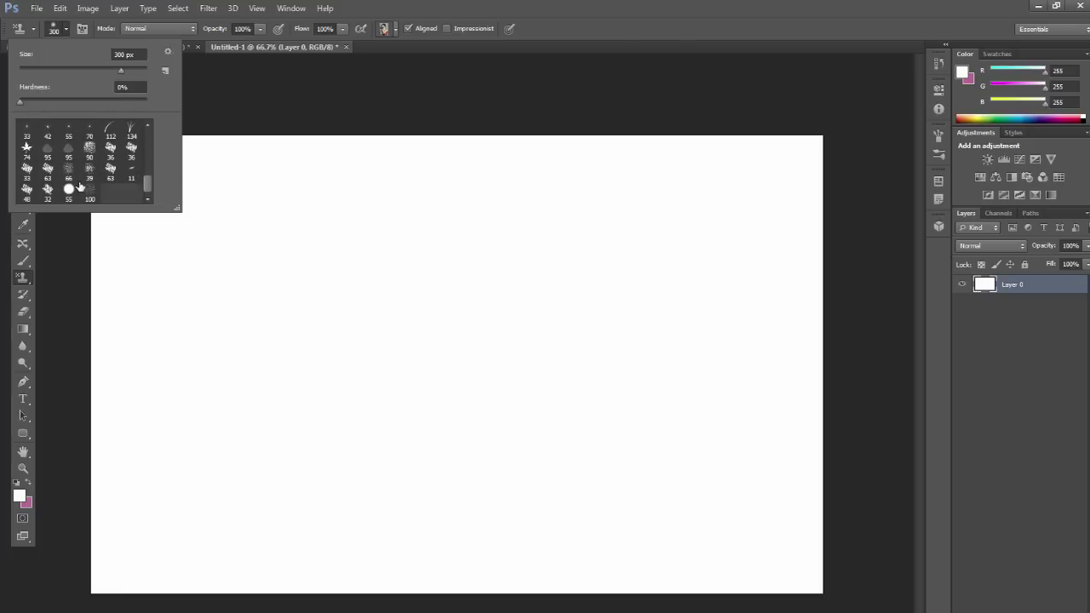
click(47, 191)
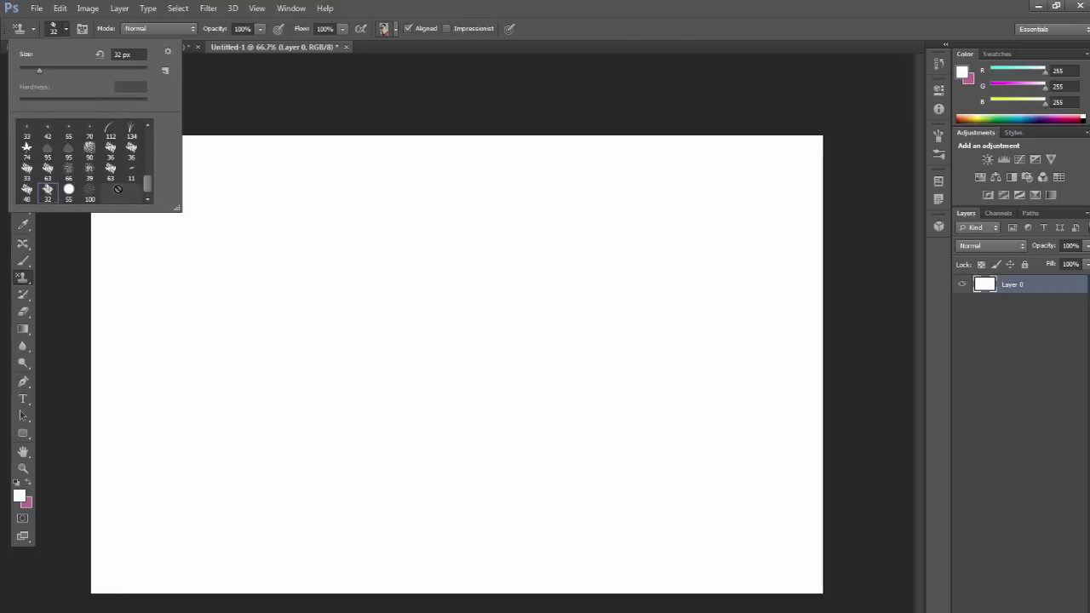
click(66, 30)
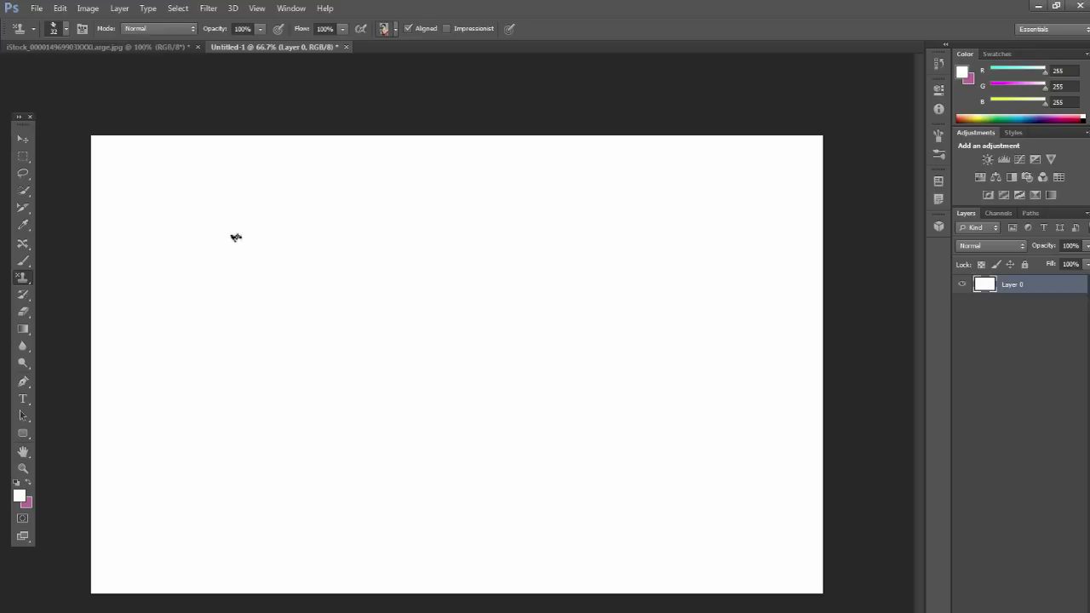
key(bracketright)
key(bracketright)
key(bracketright)
key(bracketright)
key(bracketright)
key(bracketright)
key(bracketright)
key(bracketright)
key(bracketright)
click(65, 30)
click(66, 28)
Stamp rough-edged copies of the woman with the camera into a four-face row along the top.
mouse_move(309, 219)
mouse_down()
mouse_move(251, 253)
mouse_move(285, 213)
mouse_move(236, 216)
mouse_move(251, 182)
mouse_move(308, 177)
mouse_move(273, 169)
mouse_move(305, 159)
mouse_move(394, 213)
mouse_move(354, 317)
mouse_move(430, 225)
mouse_move(417, 187)
mouse_move(447, 175)
mouse_move(485, 180)
mouse_move(464, 247)
mouse_move(495, 188)
mouse_move(529, 203)
mouse_move(522, 257)
mouse_move(562, 255)
mouse_move(577, 186)
mouse_move(622, 256)
mouse_move(699, 183)
mouse_move(724, 230)
mouse_move(681, 302)
mouse_move(762, 217)
mouse_move(728, 192)
mouse_move(563, 182)
mouse_move(592, 179)
mouse_move(482, 161)
mouse_move(390, 196)
mouse_up()
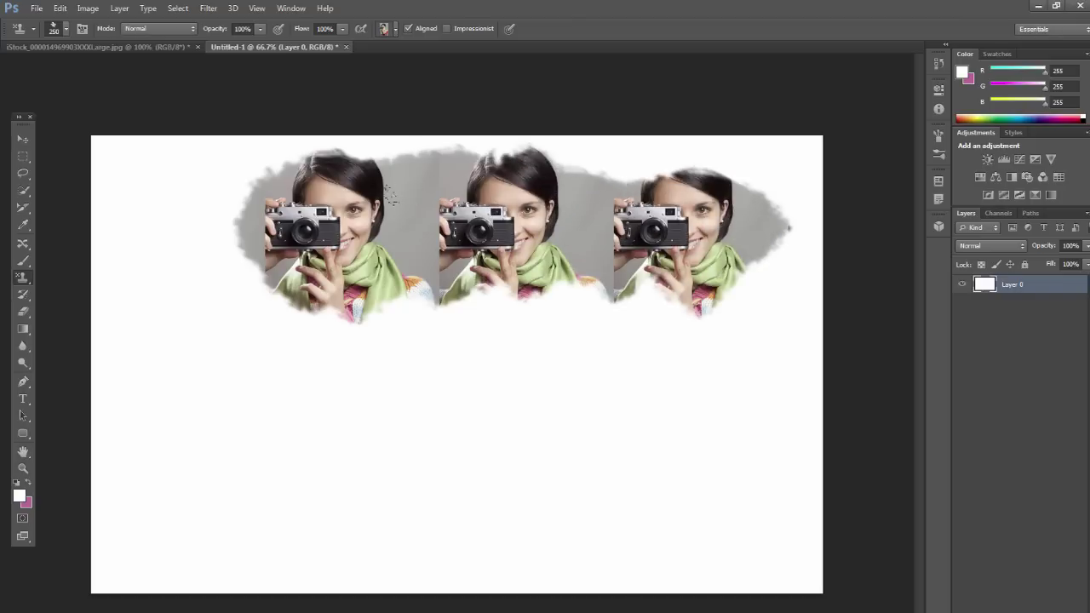
mouse_move(235, 193)
mouse_down()
mouse_move(187, 189)
mouse_move(151, 213)
mouse_move(155, 151)
mouse_move(104, 196)
mouse_move(136, 247)
mouse_move(213, 272)
mouse_move(196, 281)
mouse_move(76, 230)
mouse_move(119, 255)
mouse_move(192, 264)
mouse_move(225, 256)
mouse_move(210, 236)
mouse_up()
mouse_move(407, 255)
mouse_down()
mouse_move(477, 293)
mouse_move(503, 258)
mouse_up()
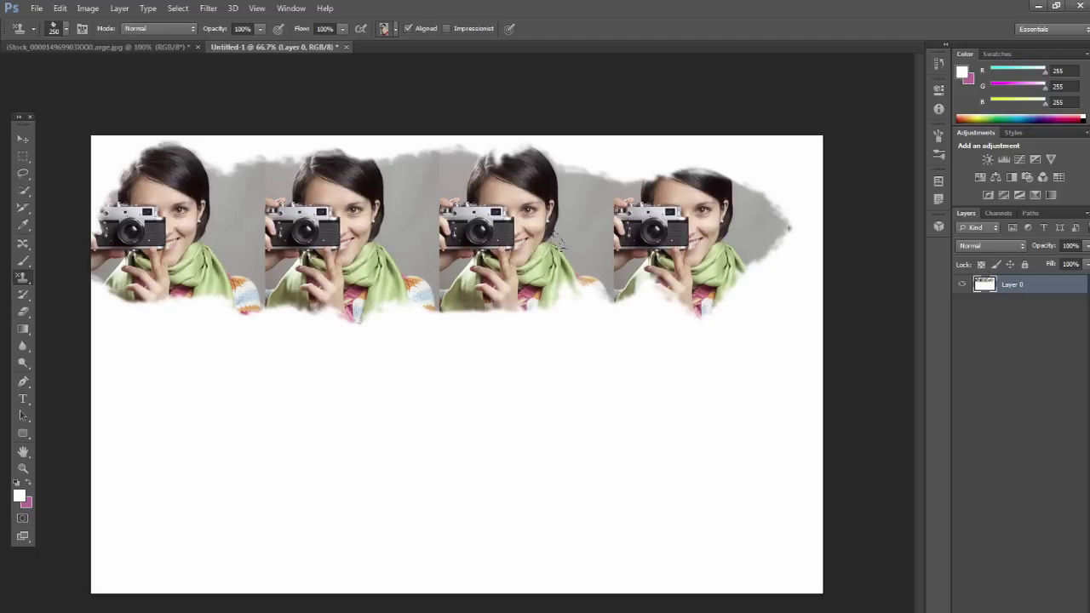